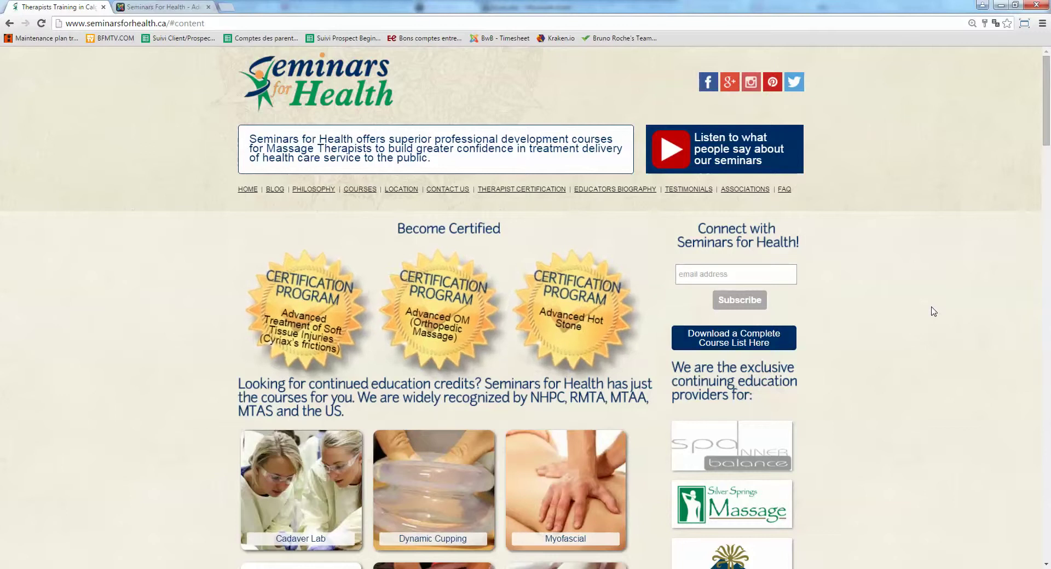
Autofill the site's Login Form with Chrome's saved partner member username and password.
scroll(934, 312, "down", 10)
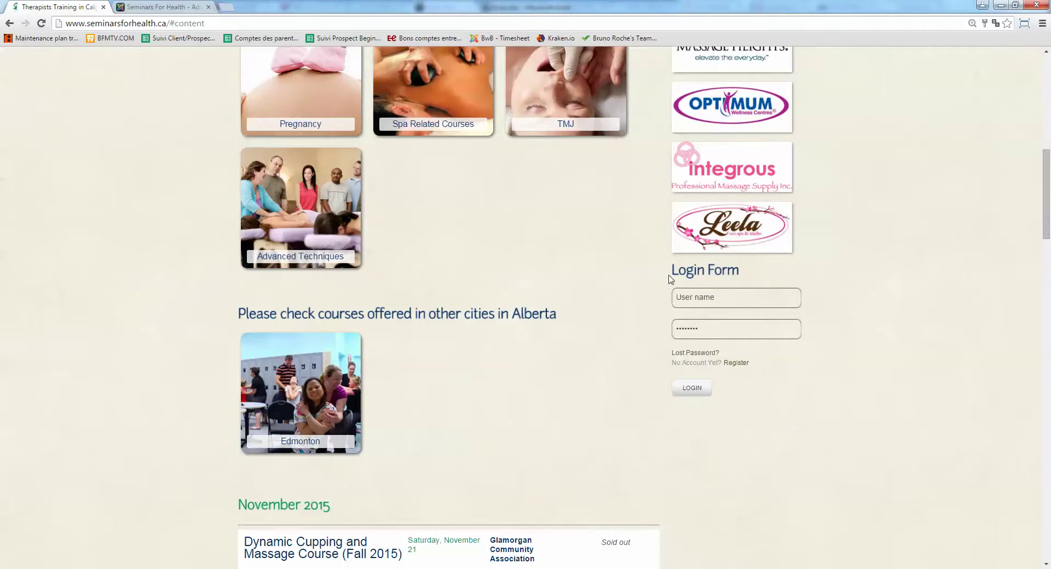
left_click(694, 305)
left_click(691, 322)
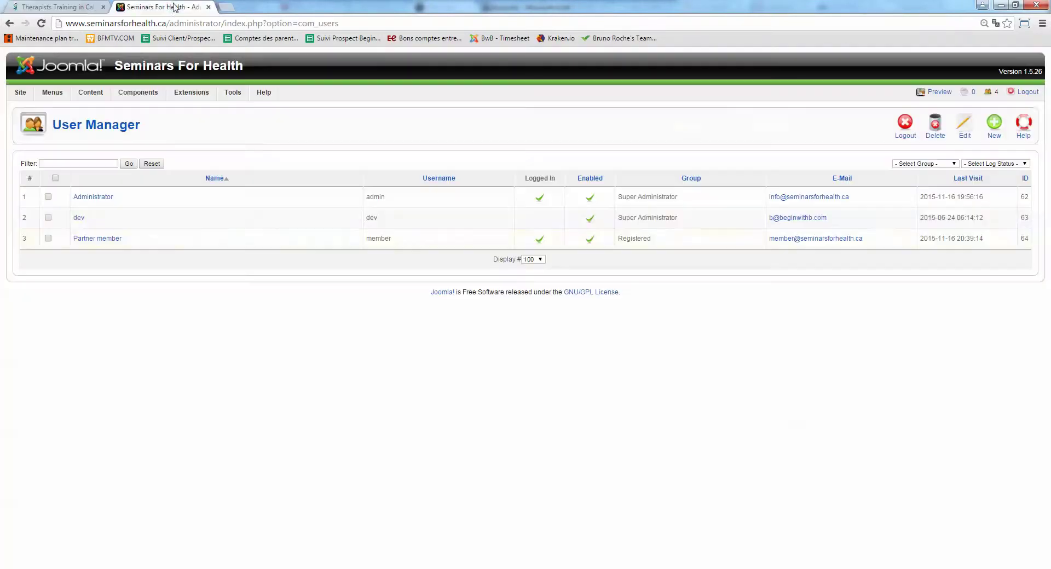
left_click(175, 7)
mouse_move(14, 95)
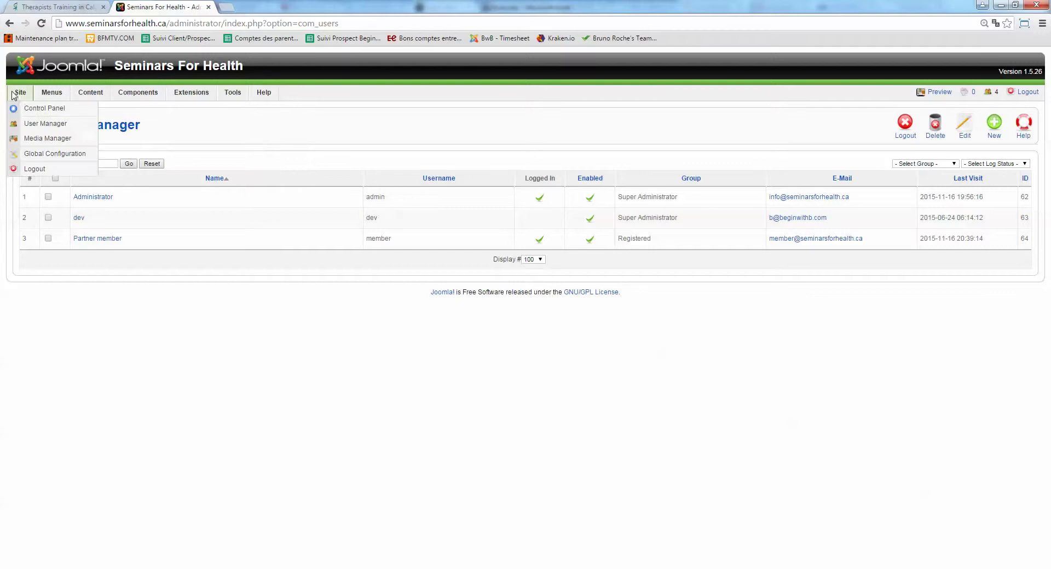
left_click(34, 124)
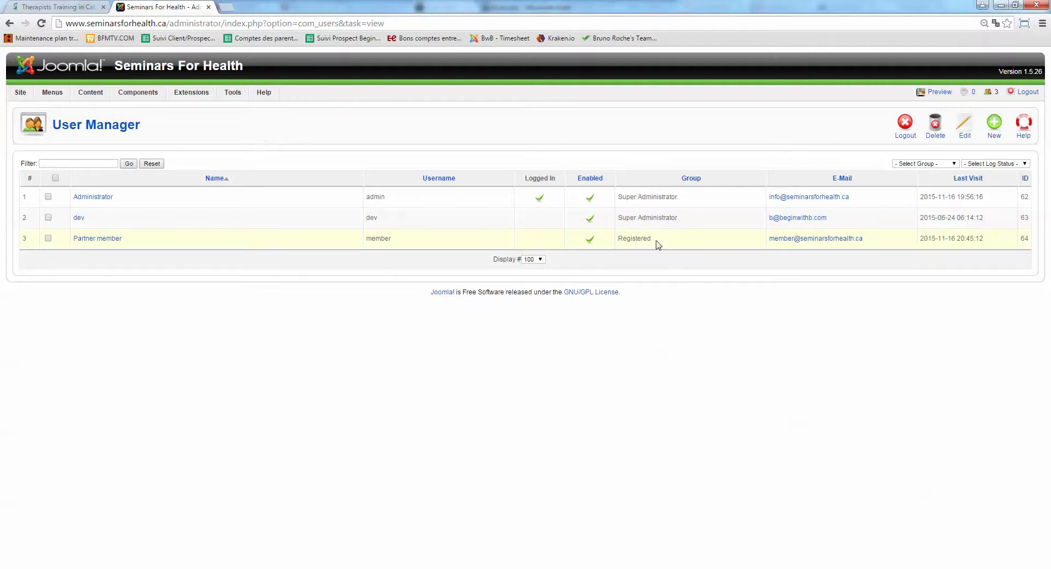
left_click_drag(656, 239, 634, 241)
left_click_drag(656, 241, 621, 239)
Create and save user MTA Member (username mta-member) with e-mail, password and Registered group.
left_click(993, 127)
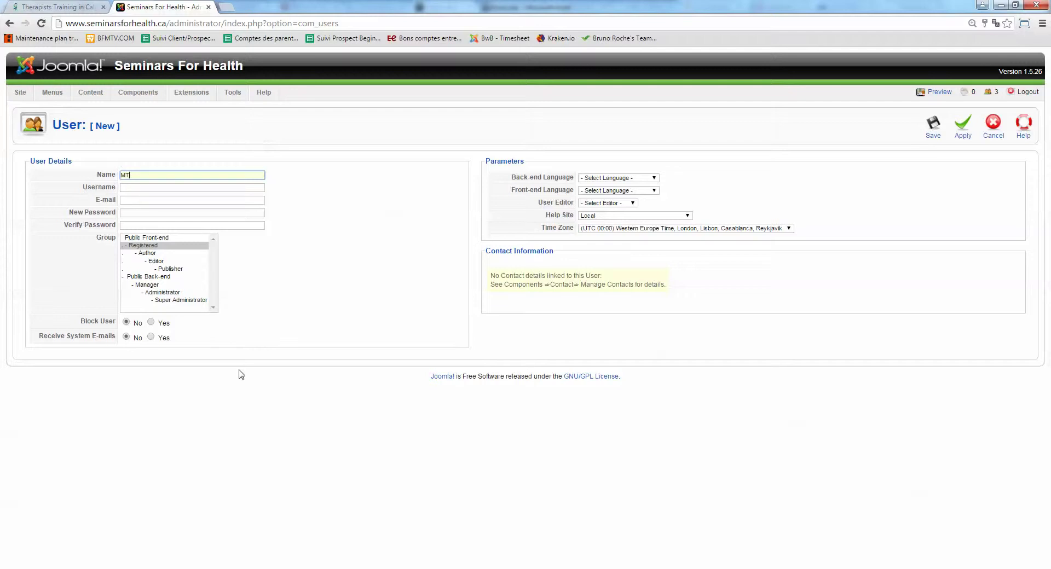
type("ber")
key("Tab")
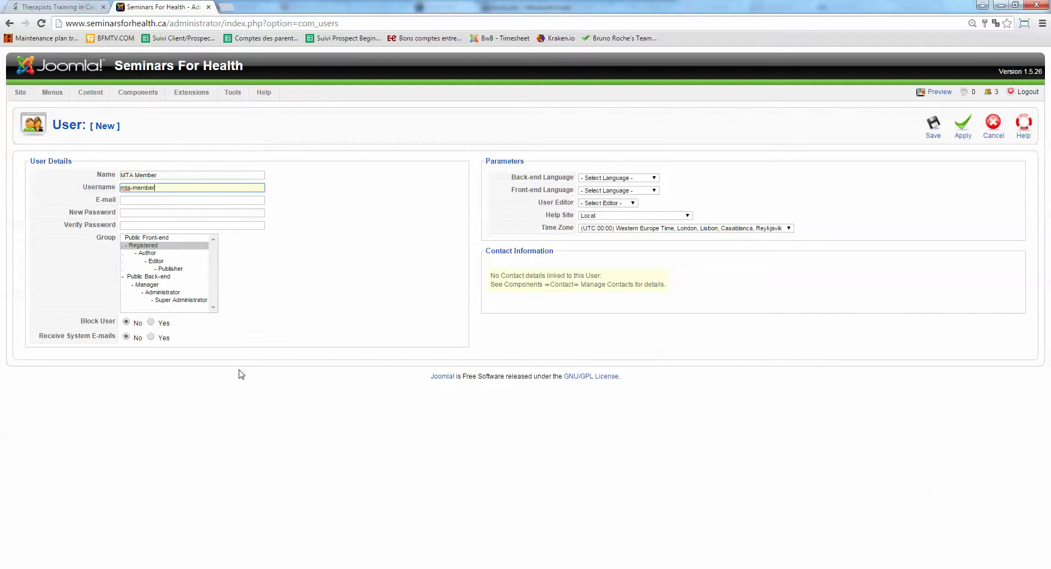
key("Tab")
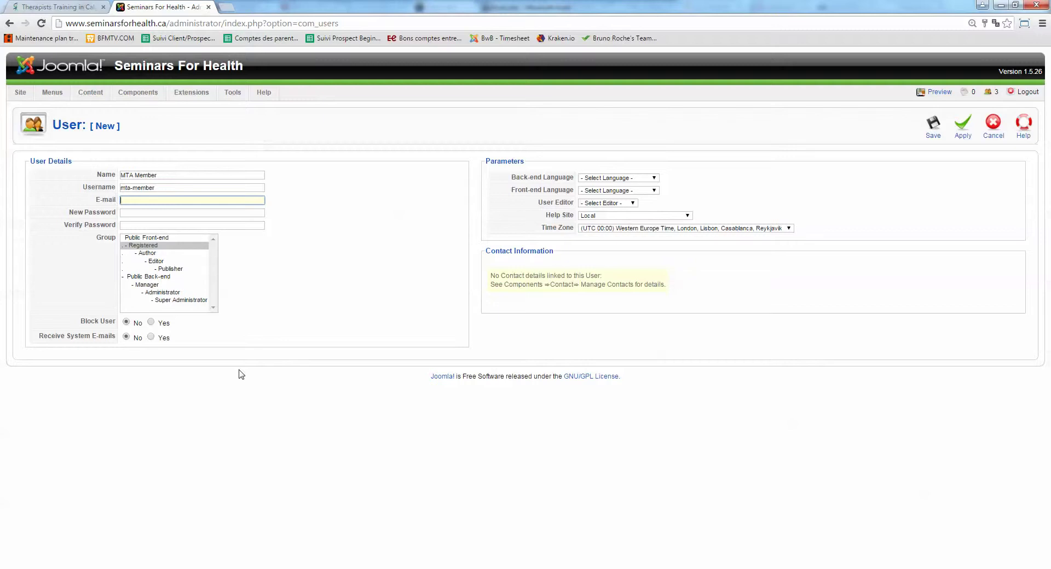
key("ctrl+a")
key("Tab")
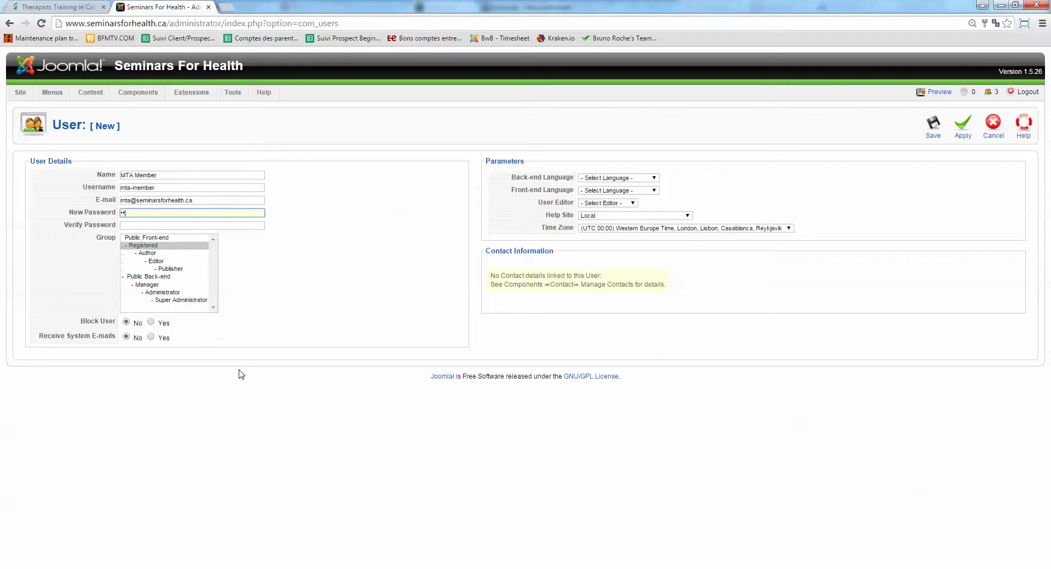
key("Tab")
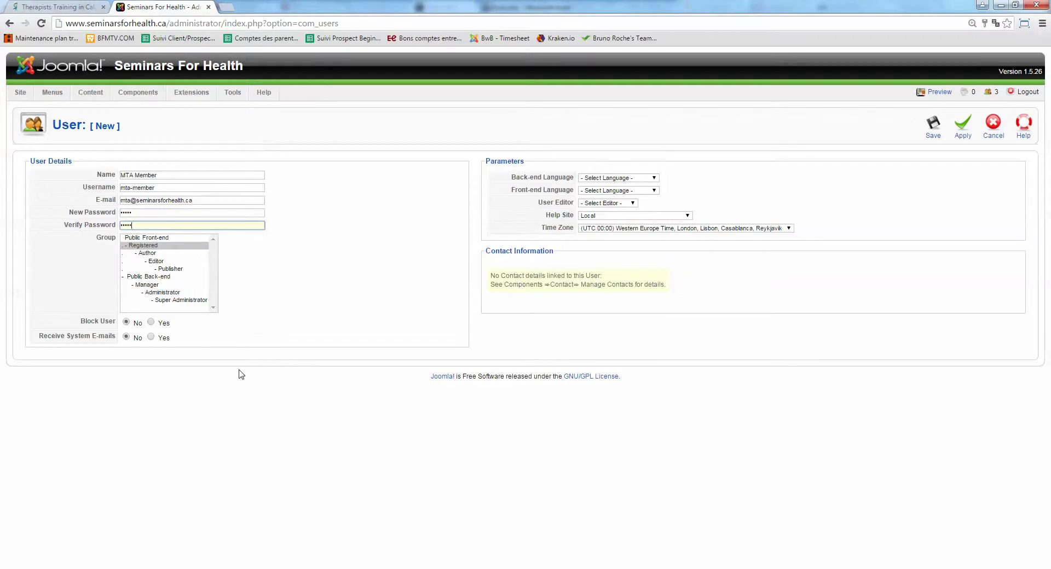
left_click(164, 245)
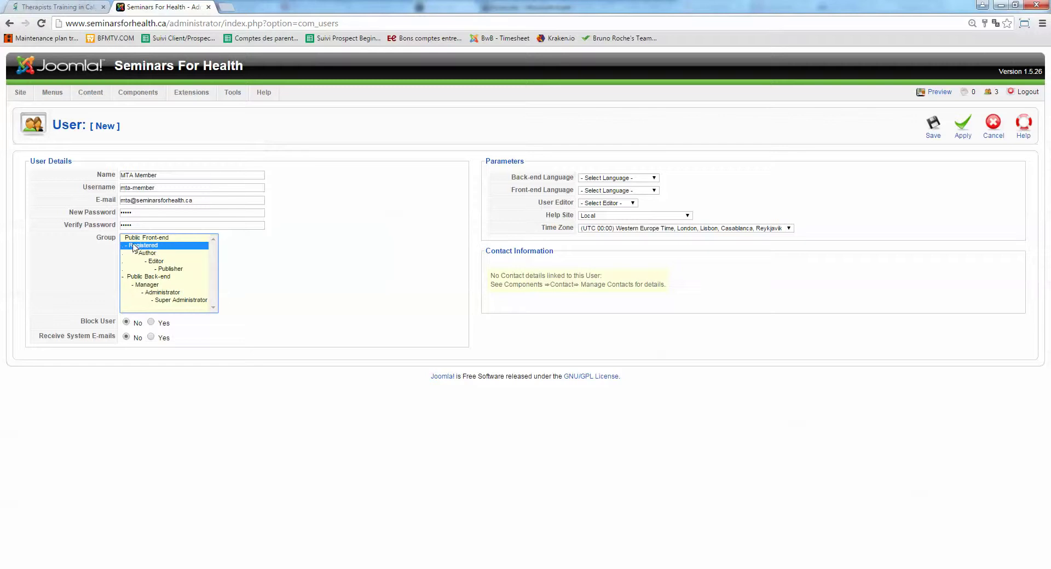
left_click(934, 127)
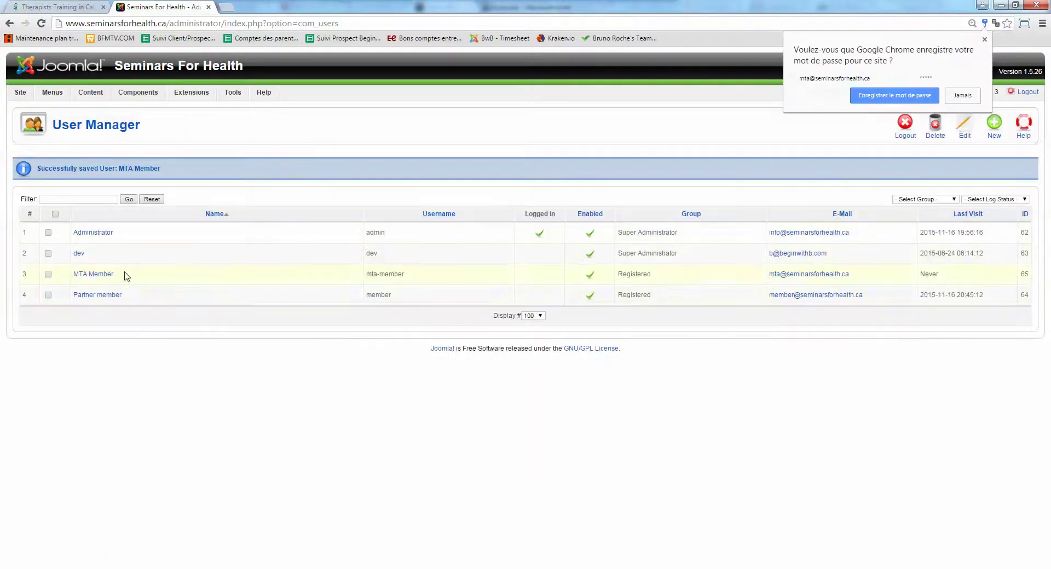
Check the new user's username and Registered group in the User Manager list.
left_click_drag(407, 274, 365, 275)
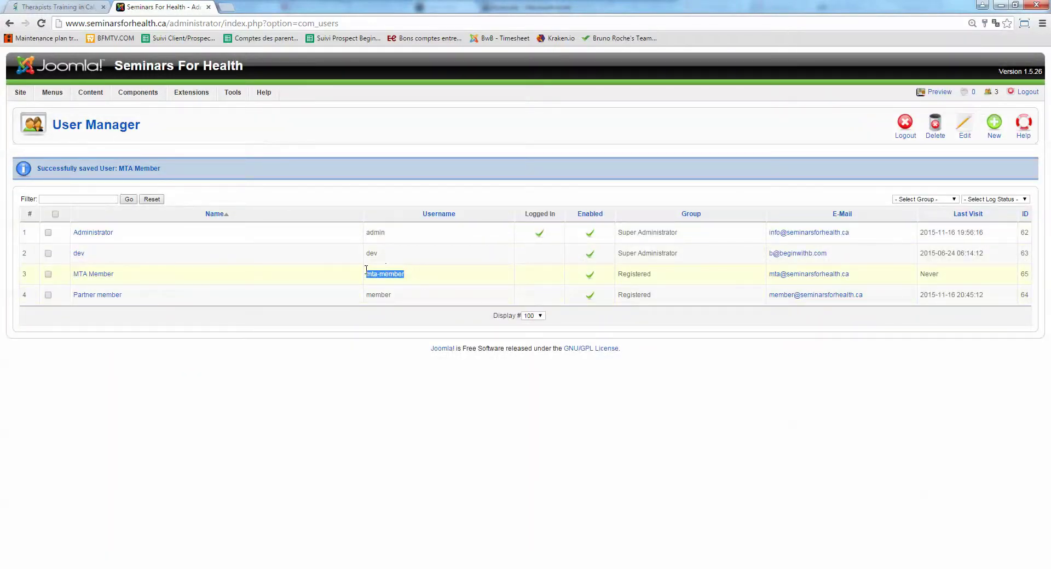
left_click(638, 275)
left_click_drag(656, 275, 620, 275)
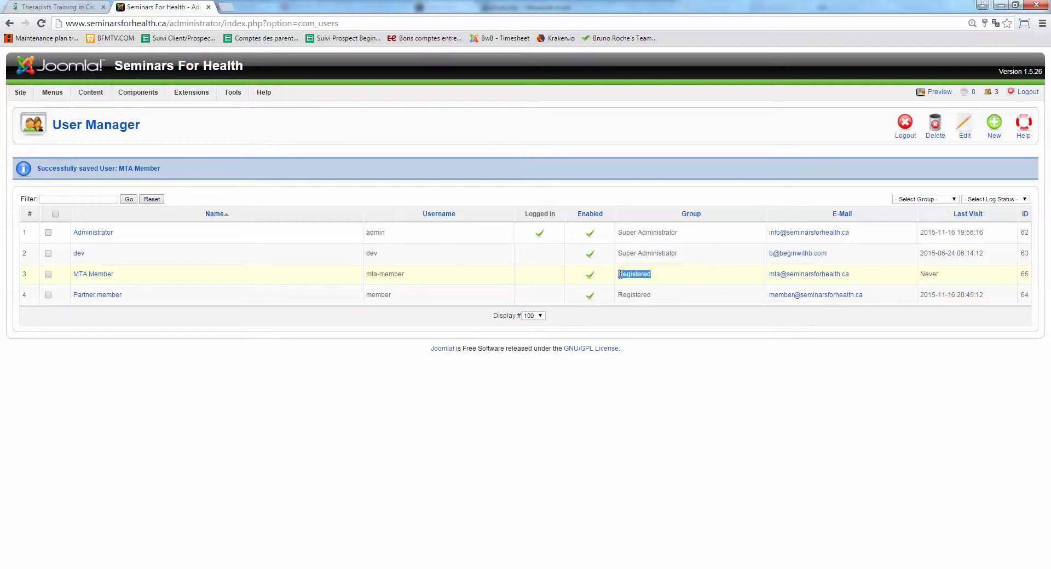
Log in on the site's Login Form as mta-member with its password.
left_click(54, 7)
scroll(169, 430, "up", 9)
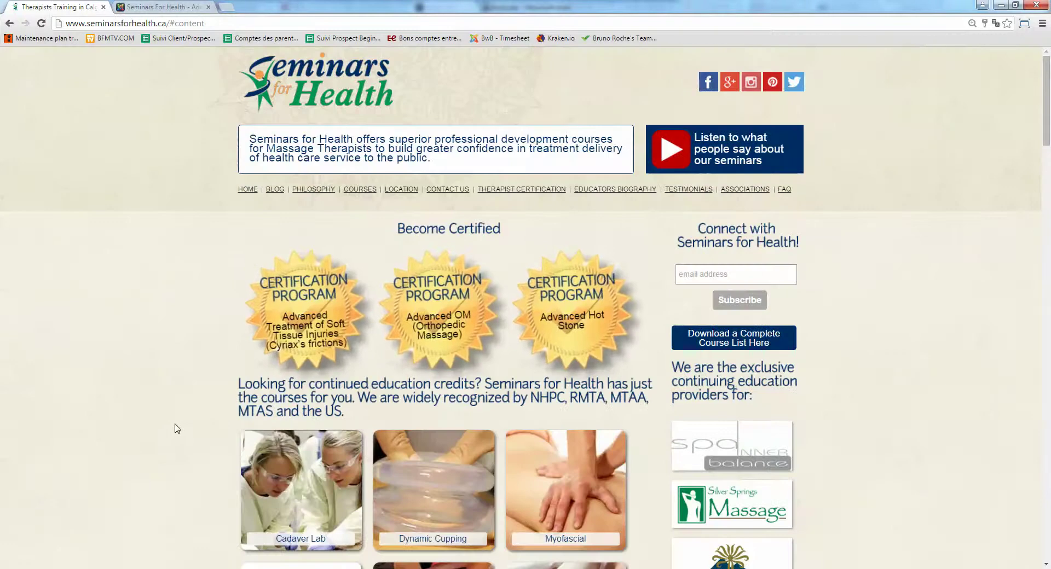
scroll(171, 431, "down", 6)
scroll(175, 429, "down", 1)
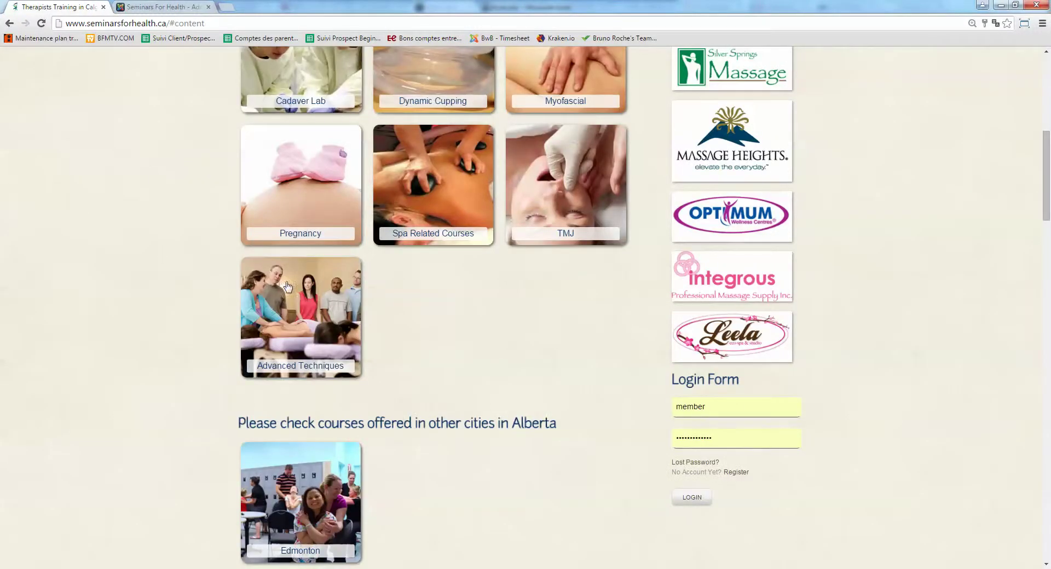
left_click(703, 406)
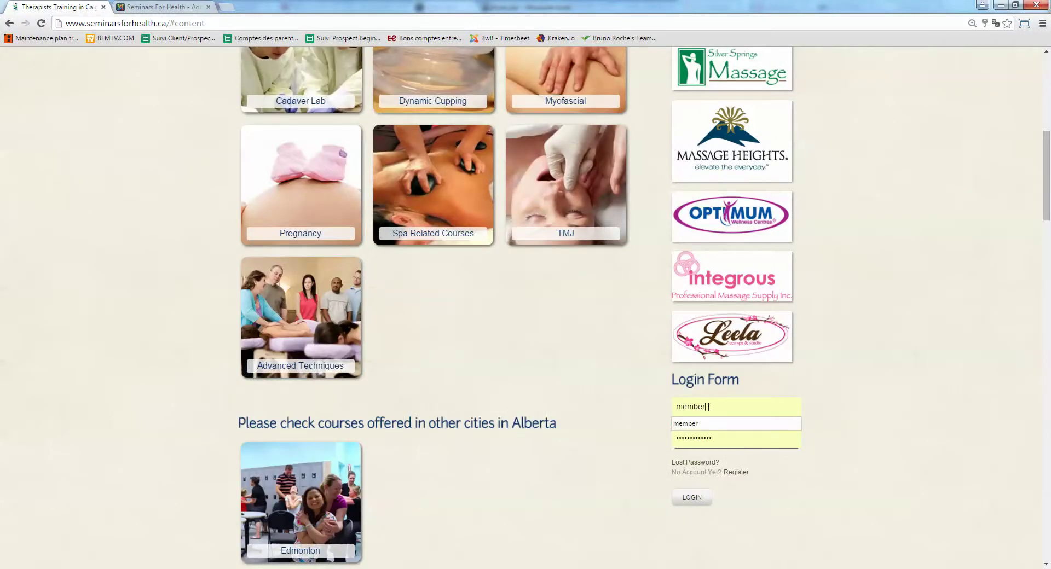
type("-")
key("ctrl+a")
type("mta-member")
key("Tab")
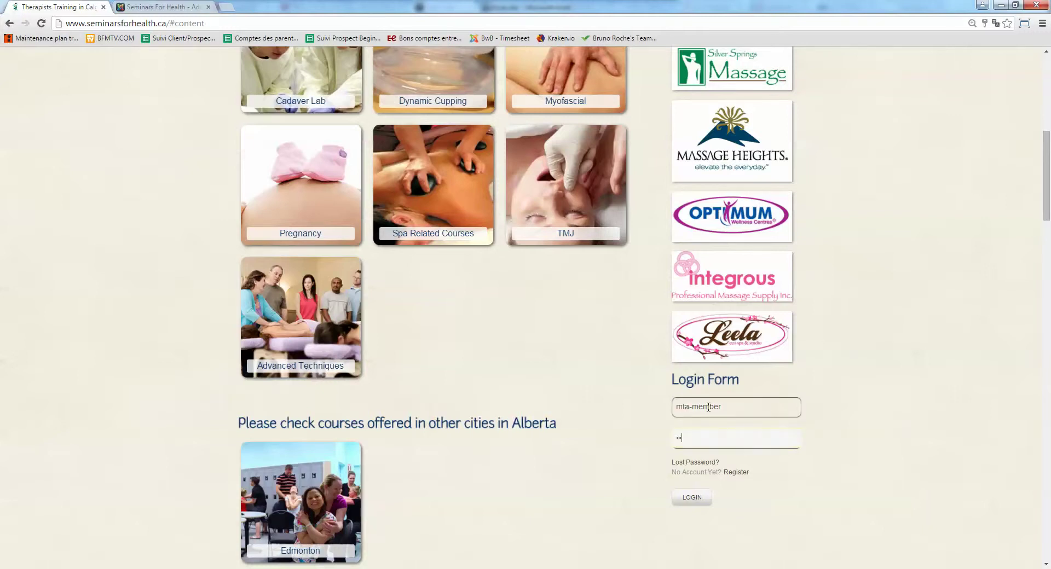
left_click(692, 497)
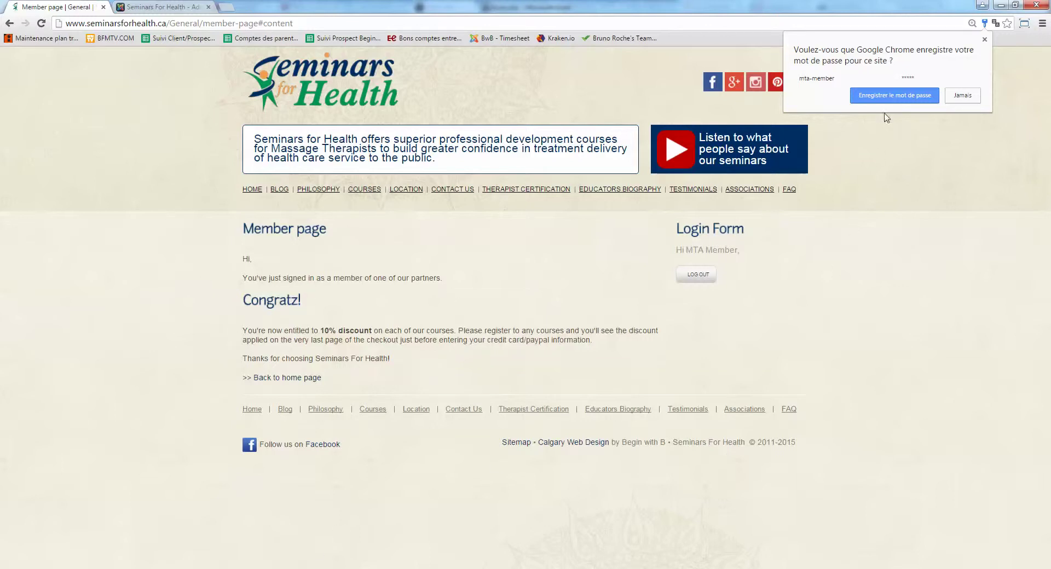
Decline saving the password and open the Dynamic Cupping and Massage Course (November 2016) page showing $ 495.
left_click(962, 96)
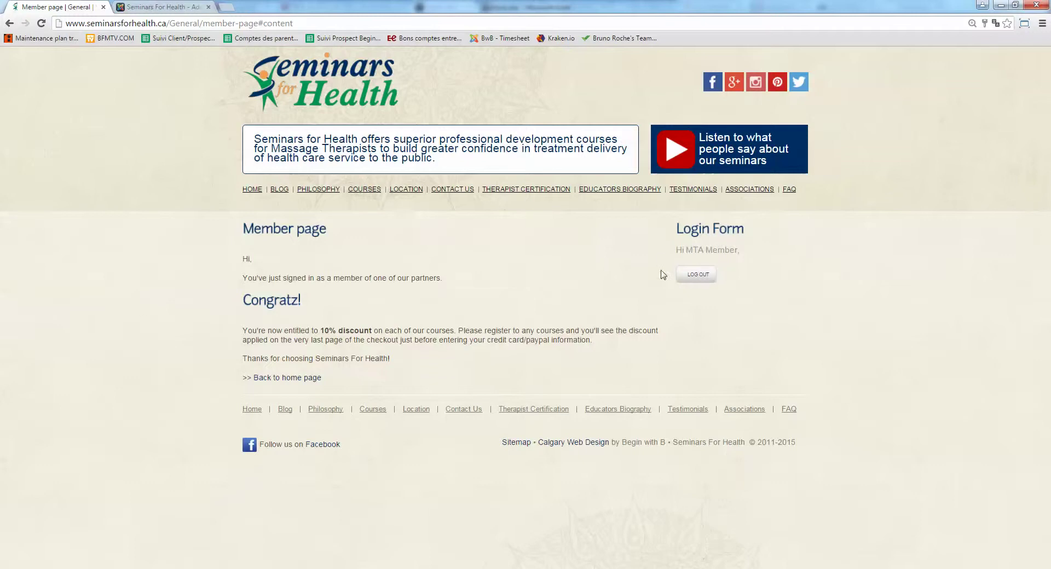
left_click(279, 378)
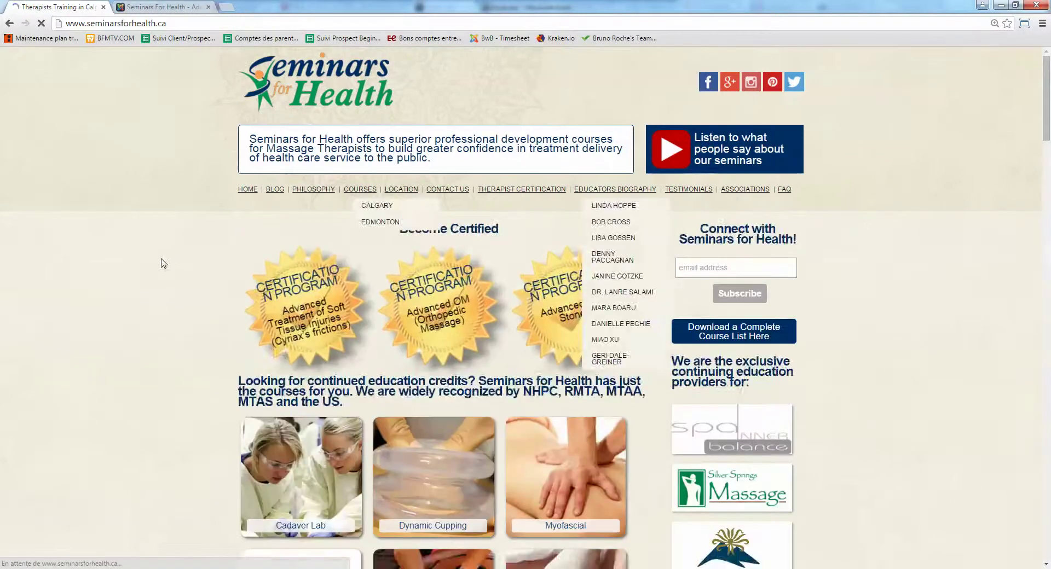
left_click_drag(1046, 129, 1044, 520)
scroll(739, 182, "up", 4)
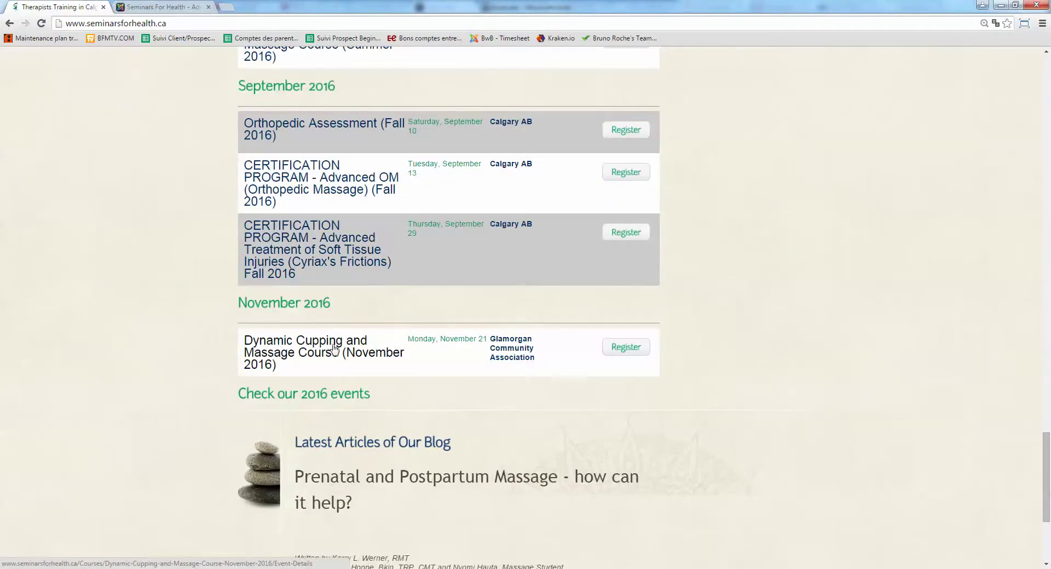
left_click(335, 348)
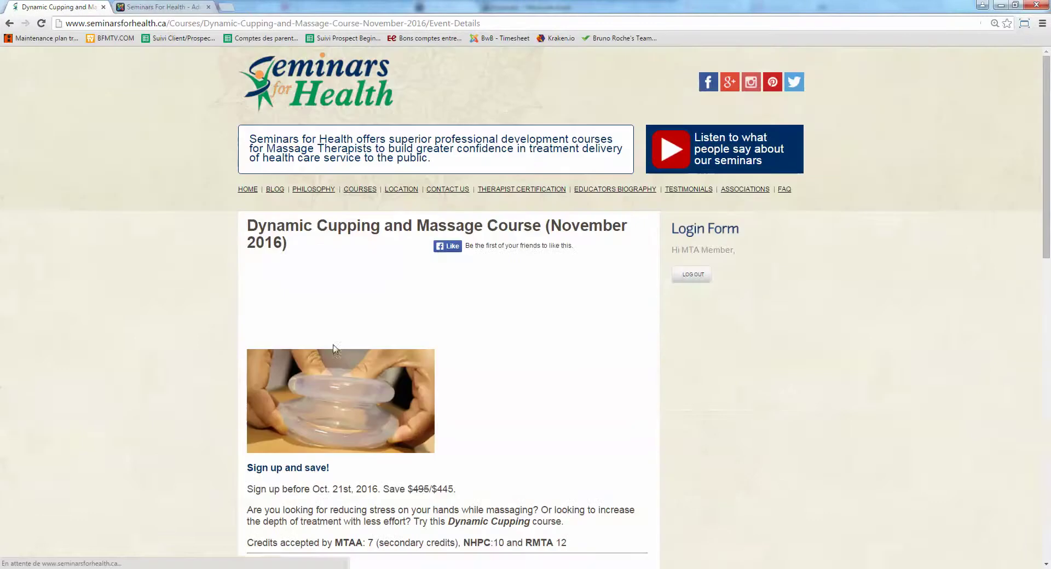
scroll(807, 359, "down", 15)
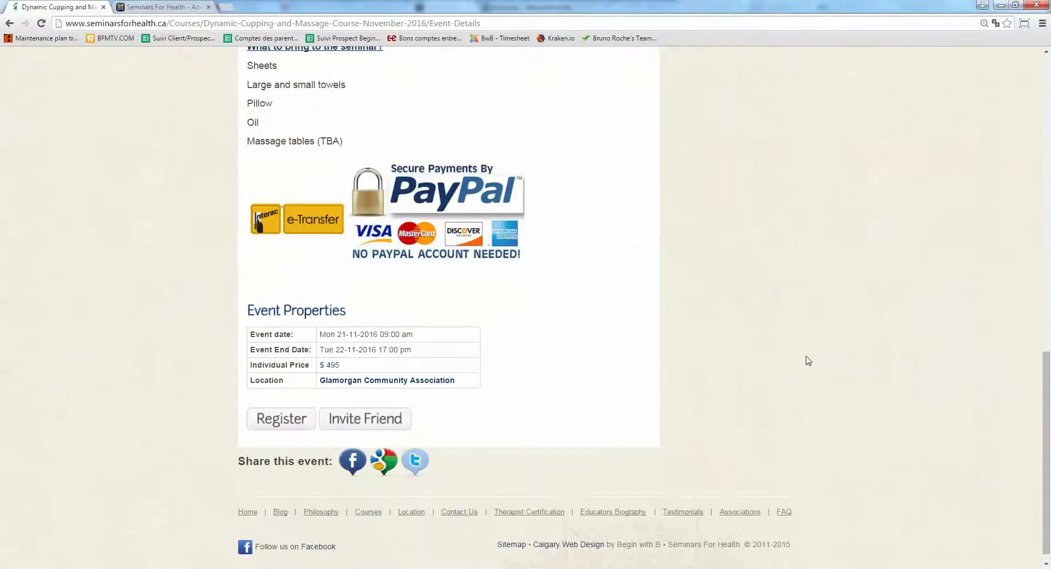
triple_click(343, 353)
left_click(343, 355)
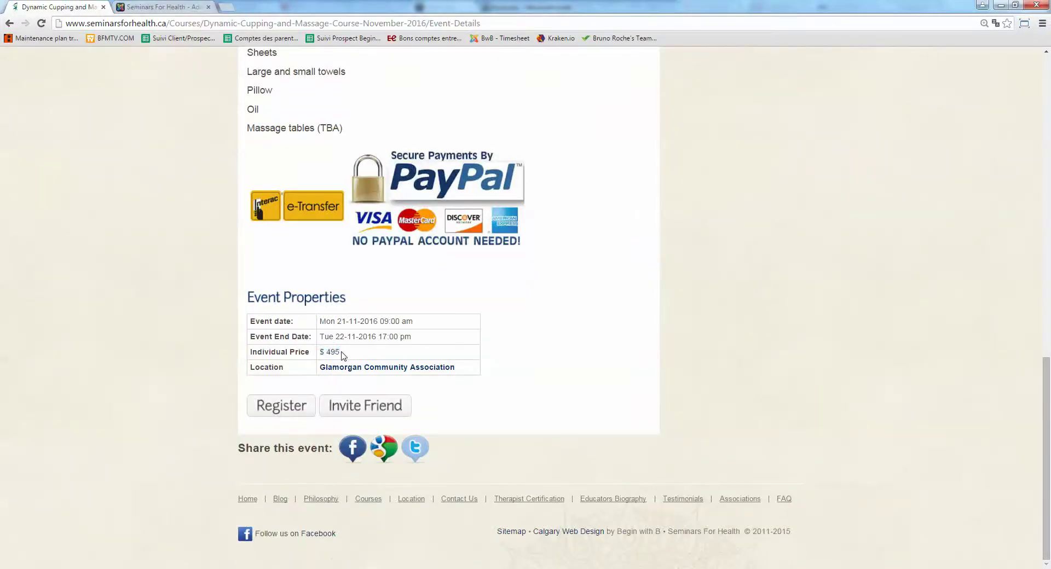
Start registering for the Dynamic Cupping course, filling the form with placeholder values and Alberta state.
left_click(281, 406)
scroll(534, 297, "down", 2)
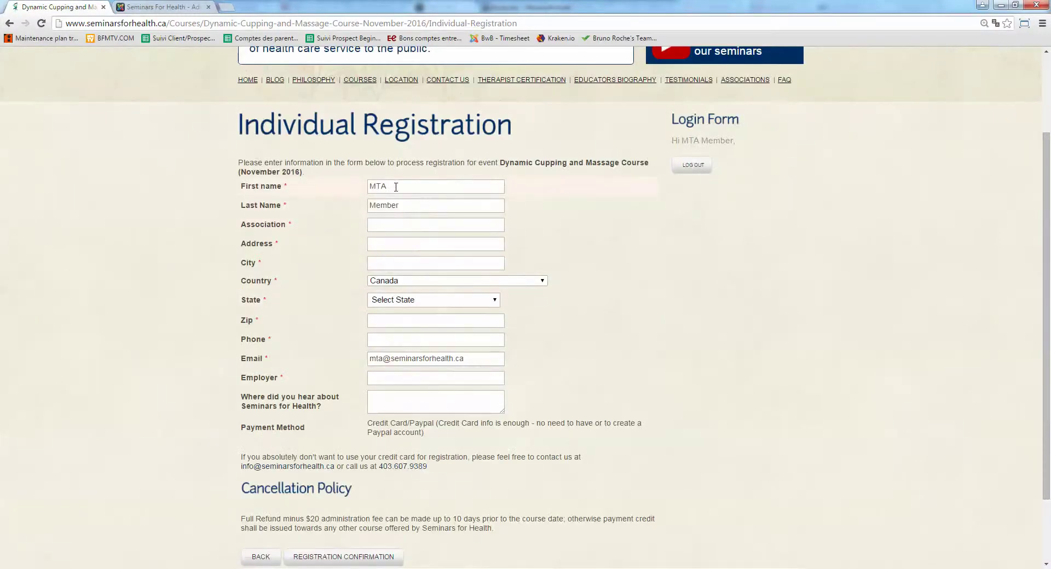
double_click(377, 186)
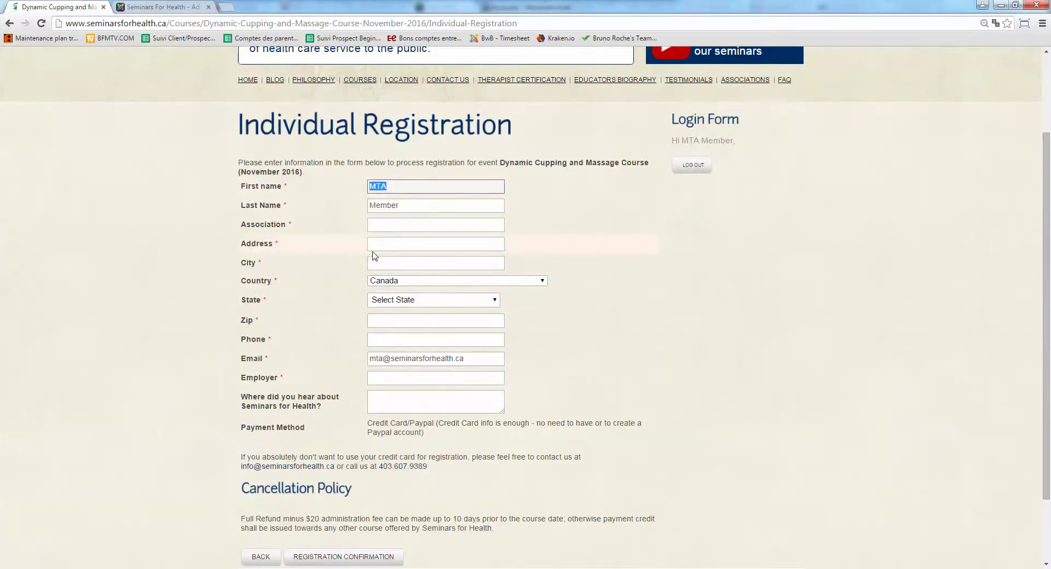
type("B")
key("Tab")
type("B")
key("Tab")
key("Tab")
type("b")
key("shift+Tab")
type("b")
key("Tab")
key("Tab")
type("iopim")
key("Tab")
key("Tab")
key("a")
key("Tab")
type("mom")
key("Tab")
type("4561465")
key("Tab")
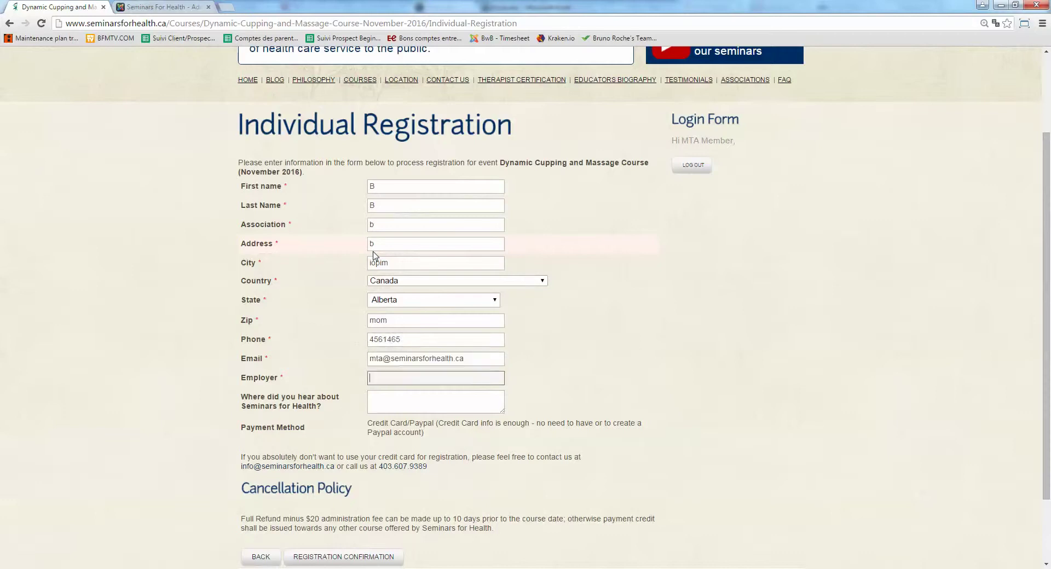
type("dwadwa")
key("Tab")
Submit the registration and review the confirmation: $ 50 discount, $ 468 grand total.
scroll(604, 243, "down", 2)
left_click(353, 476)
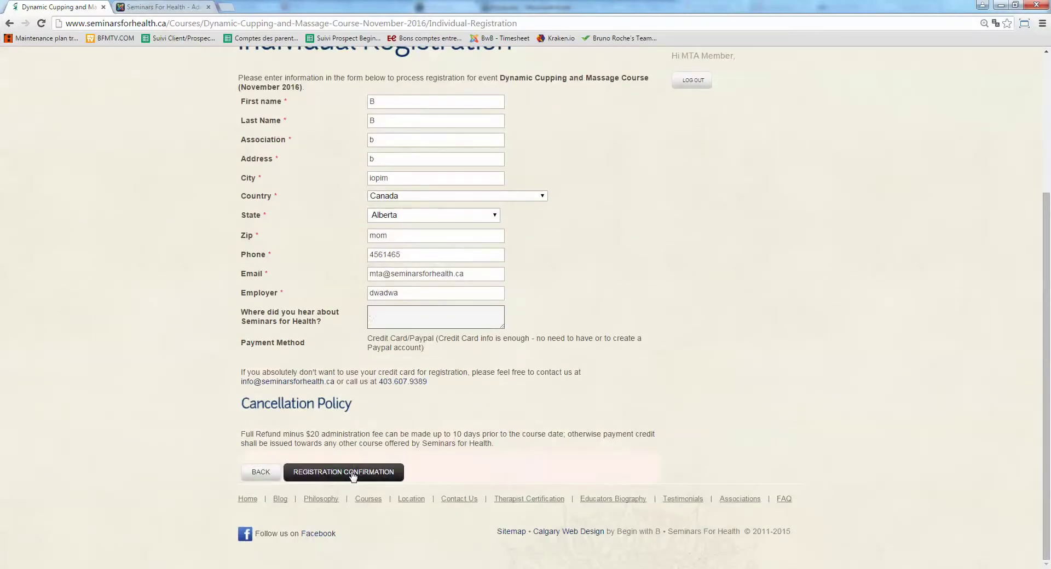
left_click(353, 477)
scroll(520, 294, "down", 5)
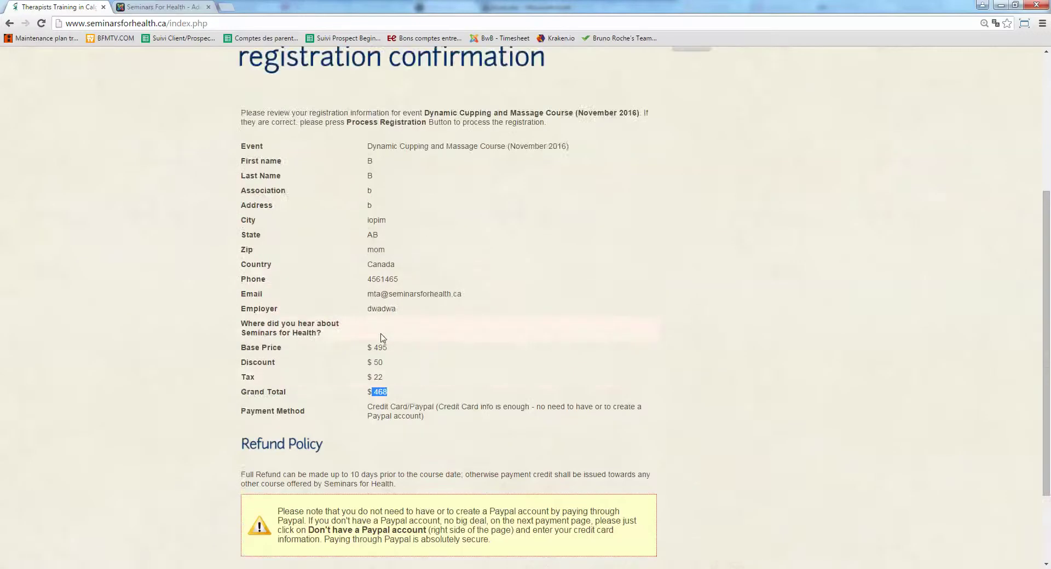
Note the $ 50 discount, then open Event Booking's Events list in the administrator.
left_click_drag(384, 363, 378, 362)
left_click(132, 7)
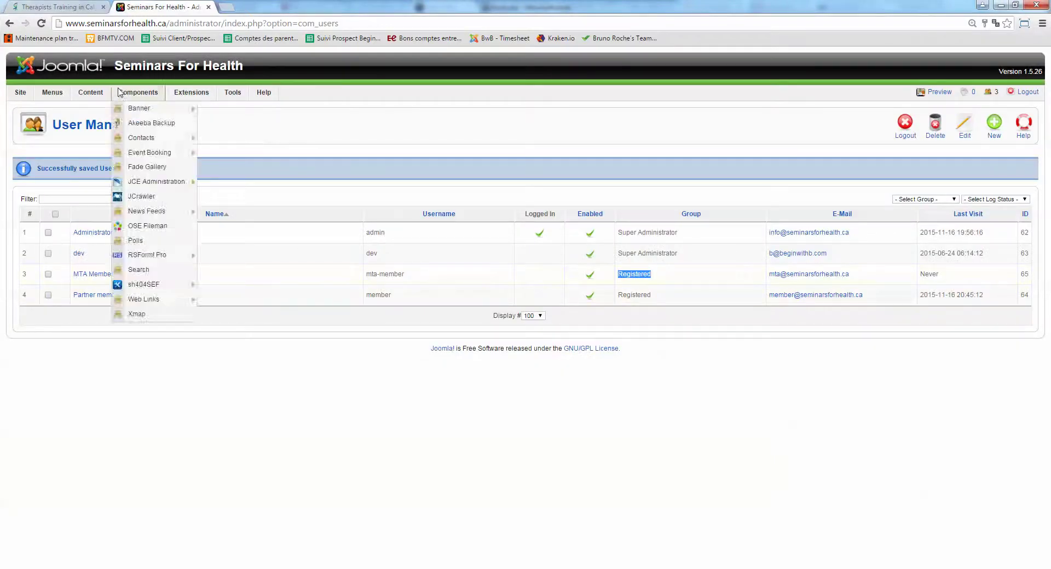
mouse_move(138, 95)
mouse_move(140, 155)
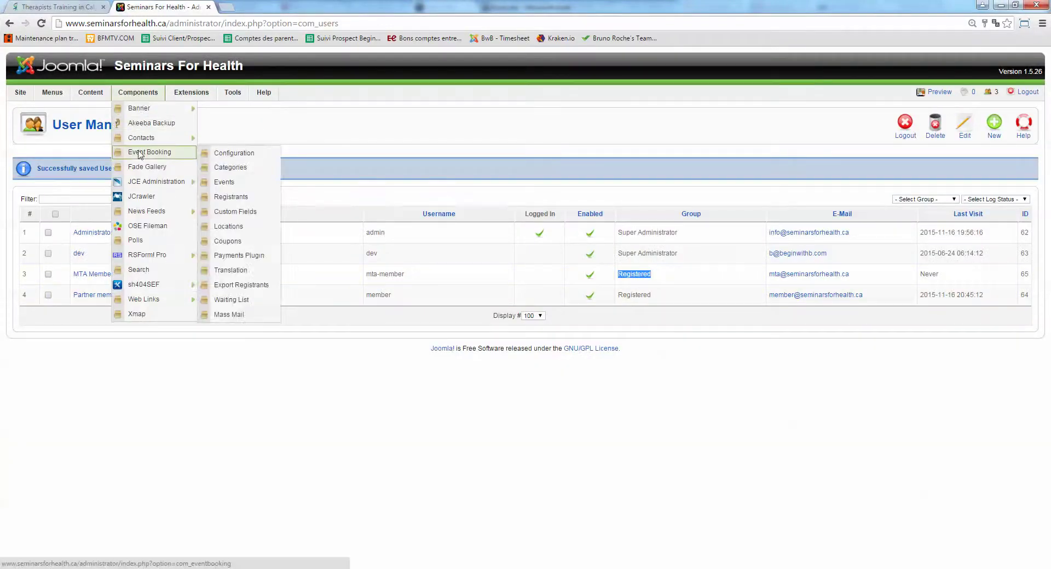
left_click(229, 184)
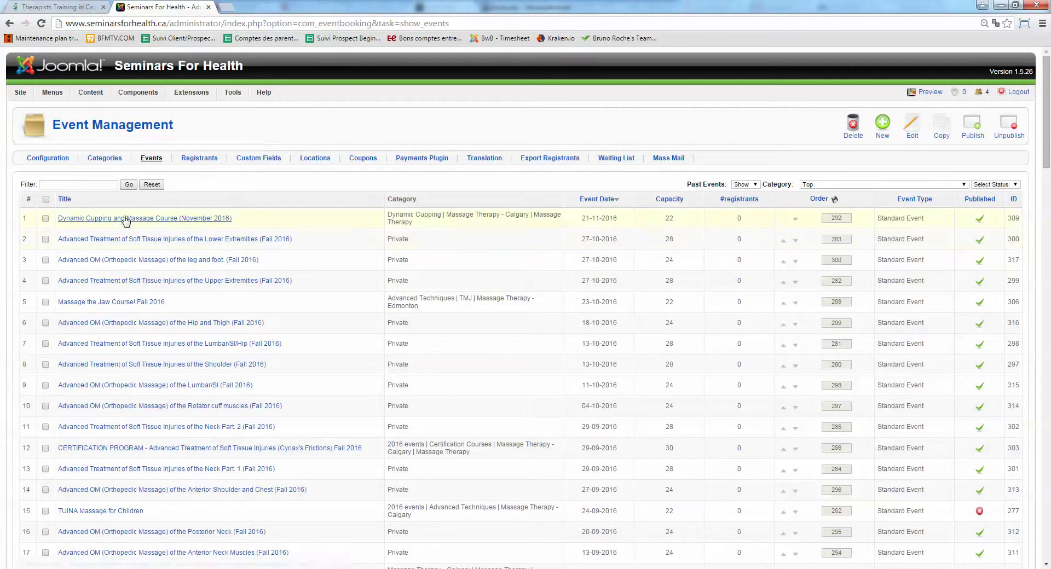
Open the Dynamic Cupping and Massage Course event and check its 10.00 Member Discount.
left_click(124, 219)
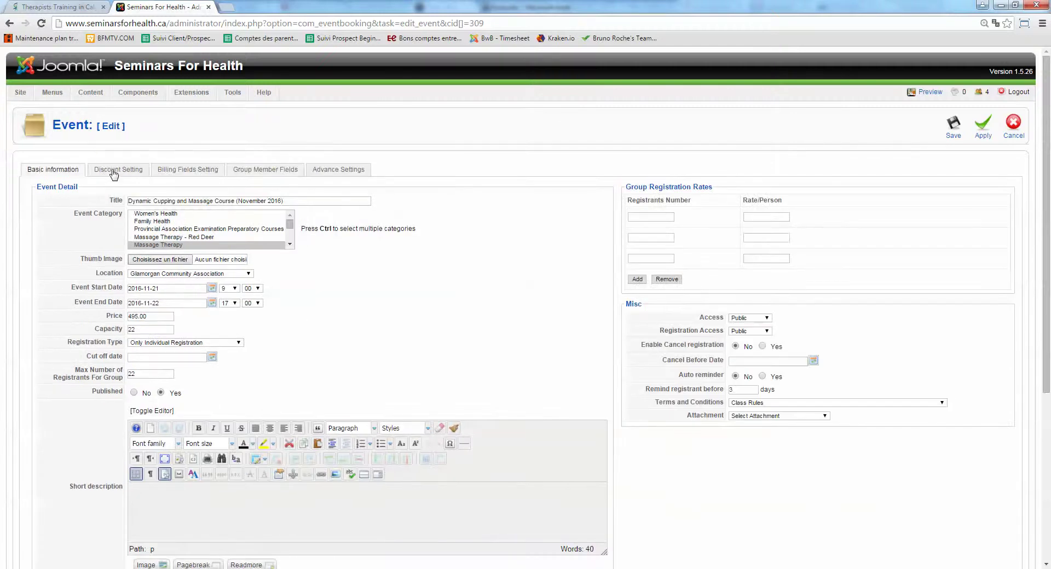
left_click(115, 171)
double_click(137, 191)
mouse_move(78, 189)
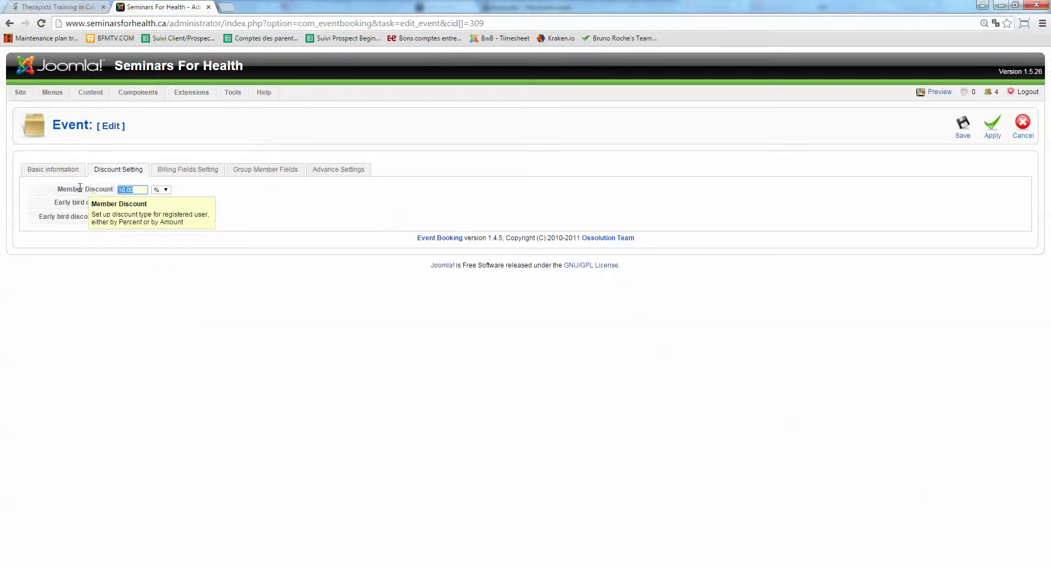
left_click(140, 193)
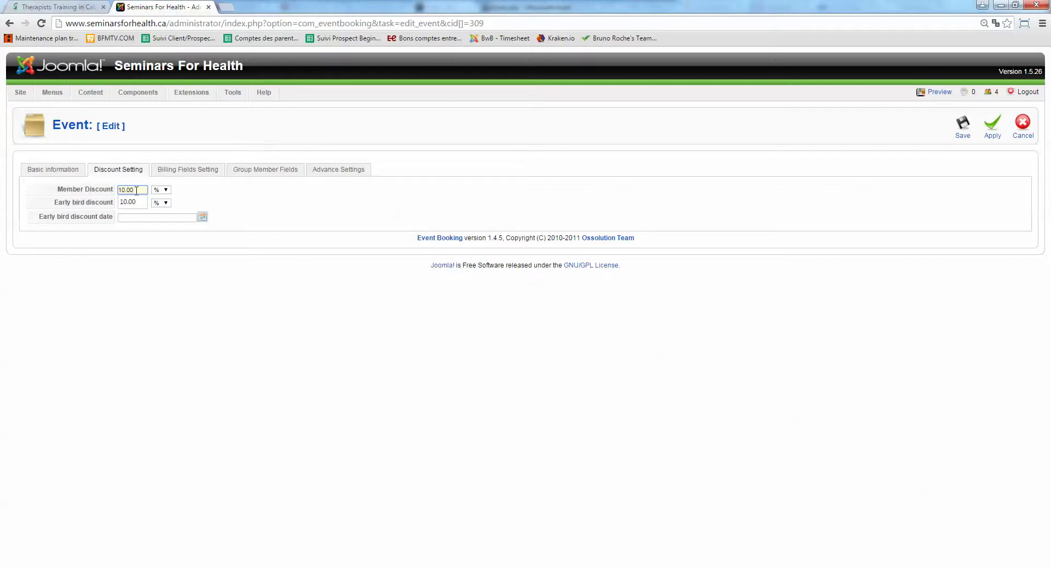
left_click(53, 169)
left_click(109, 171)
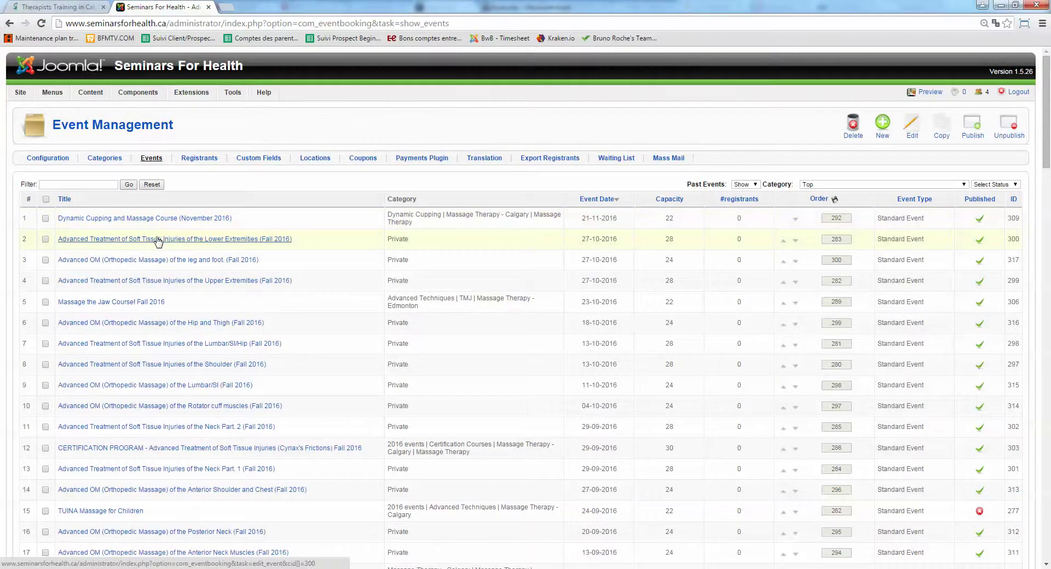
Open the Lower Extremities (Fall 2016) event, change Member Discount from 0.00 to 10, and save.
scroll(282, 289, "down", 8)
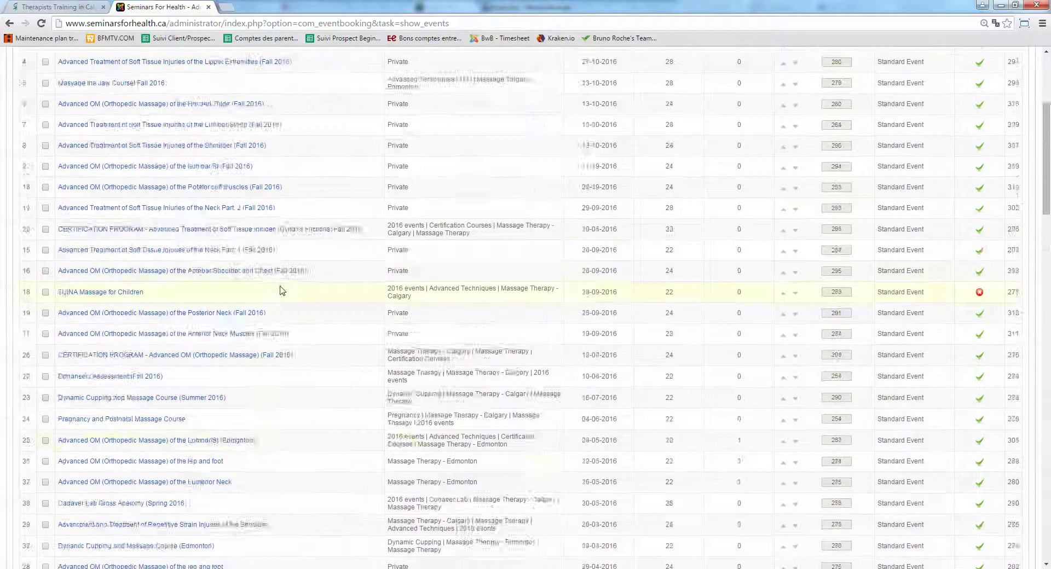
scroll(281, 289, "up", 10)
left_click(285, 239)
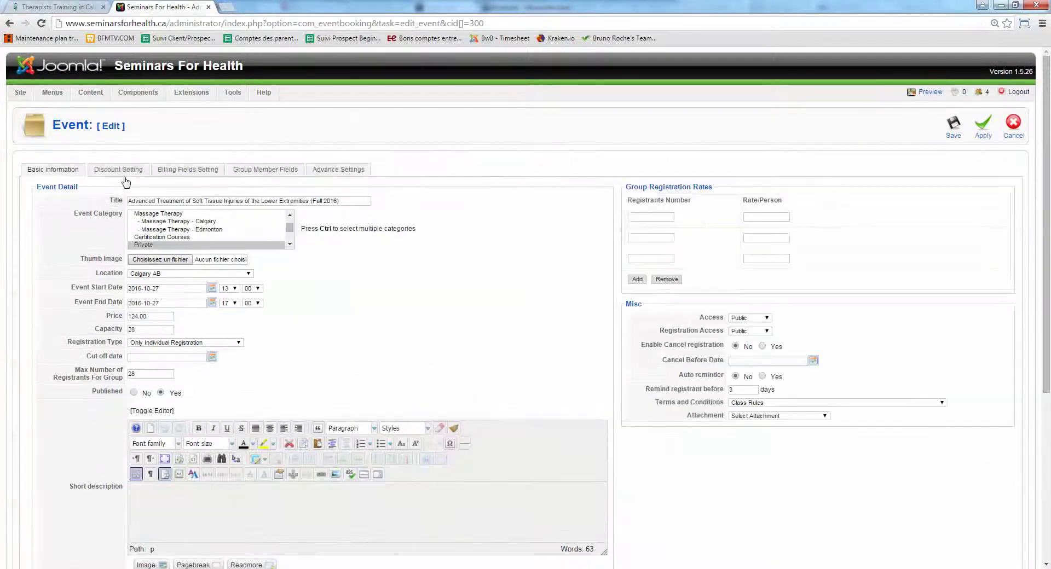
left_click(115, 171)
double_click(126, 190)
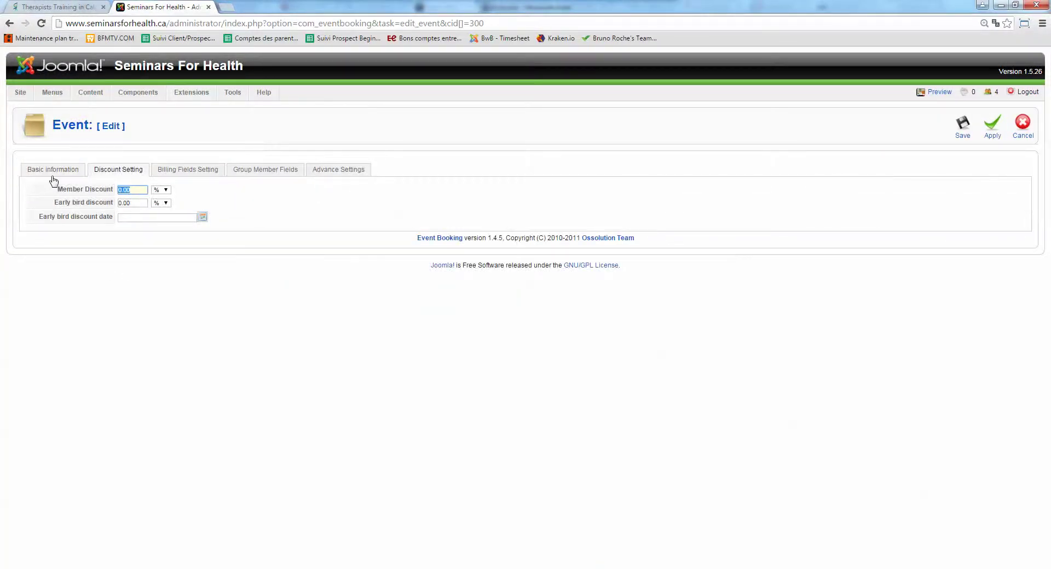
type("10")
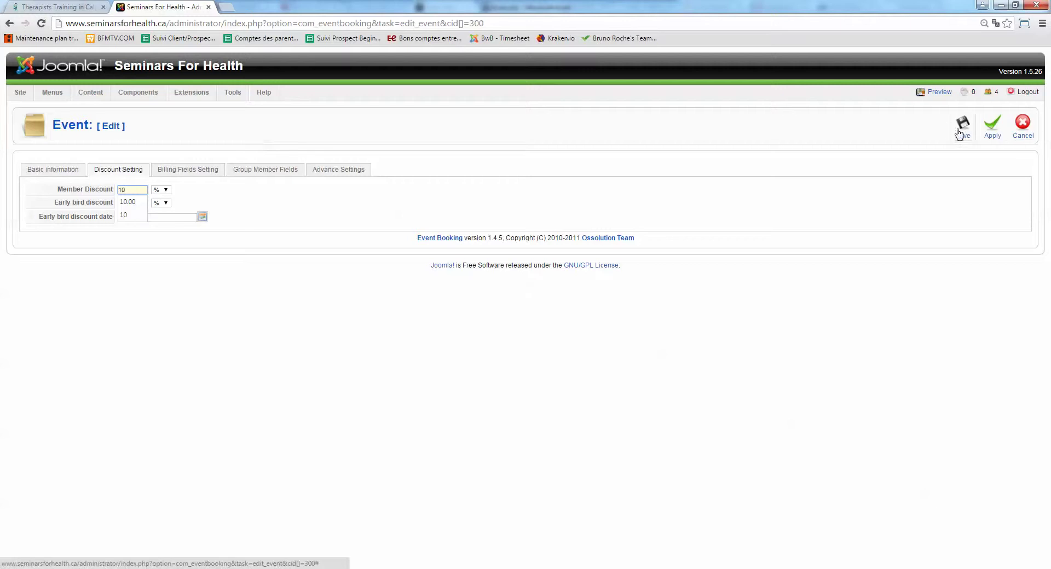
left_click(961, 127)
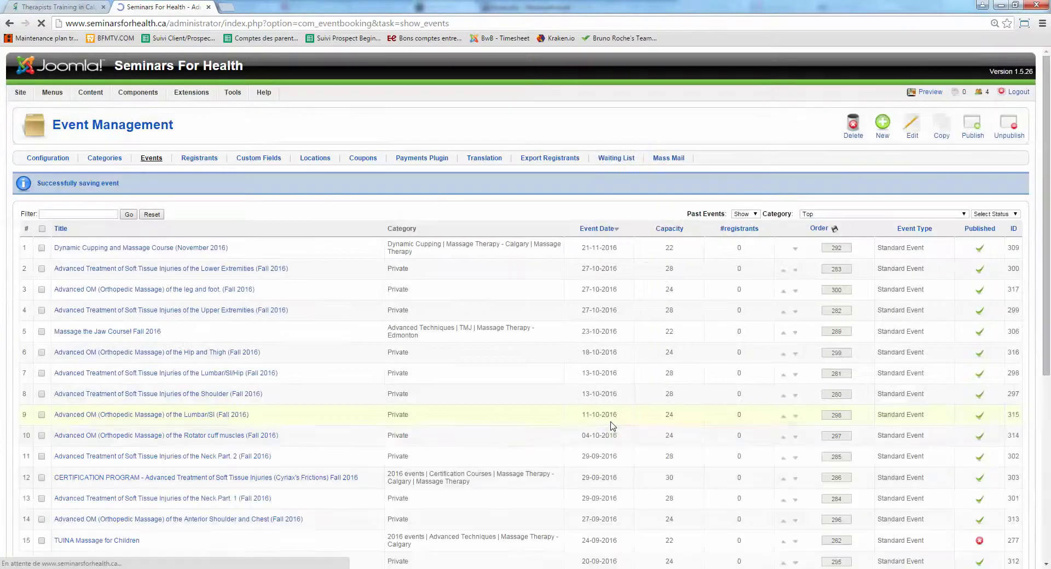